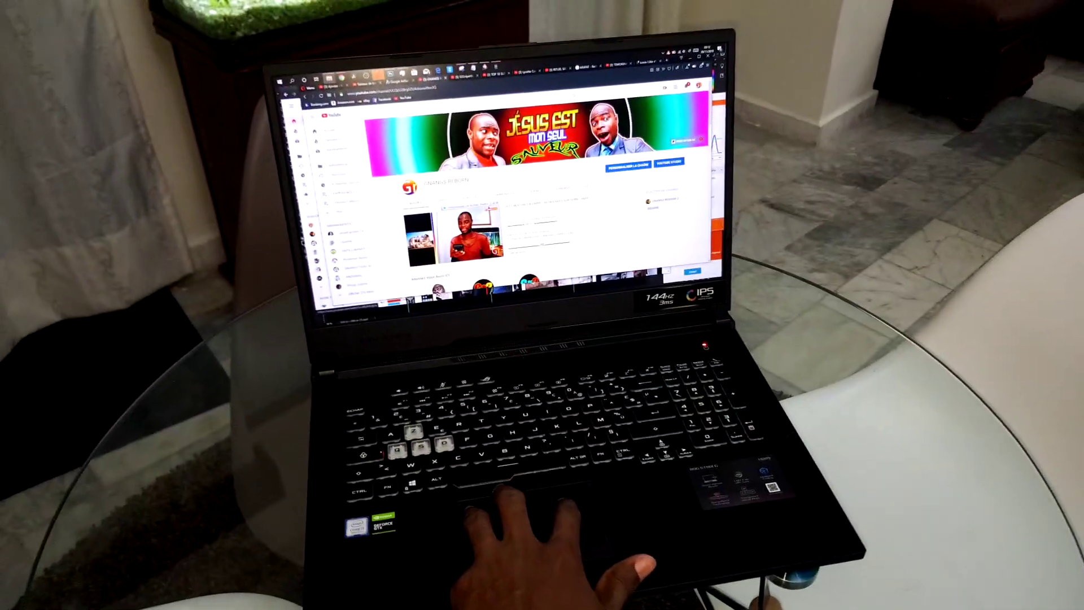
- Hide the YouTube channel page with Win+D to reveal the desktop
{"action": "key", "text": "super+d"}
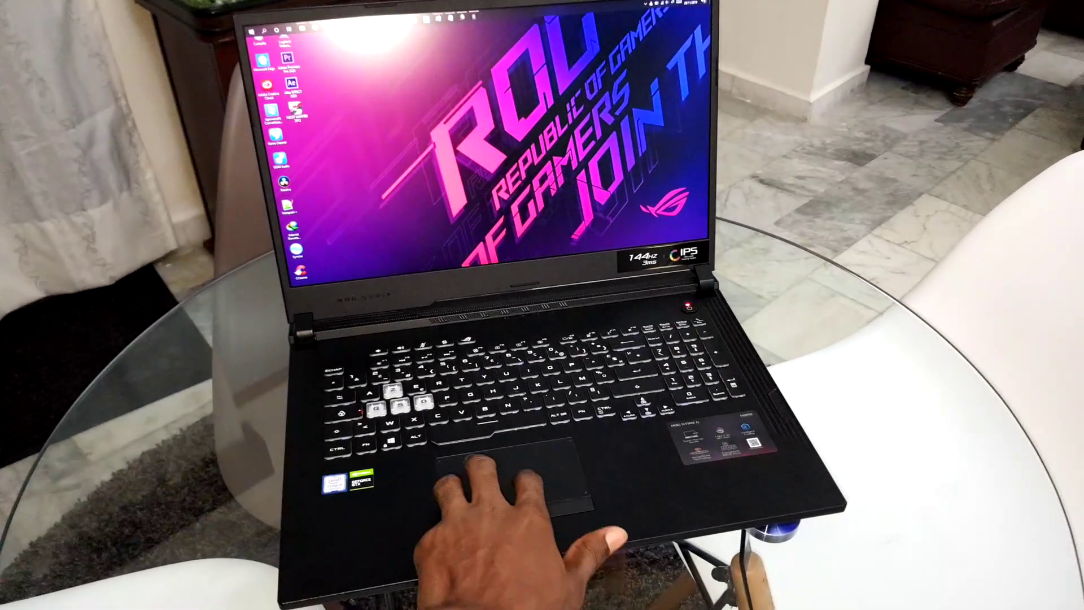
- Restore the browser window showing the YouTube channel page over the desktop
{"action": "left_click", "coordinate": [474, 22]}
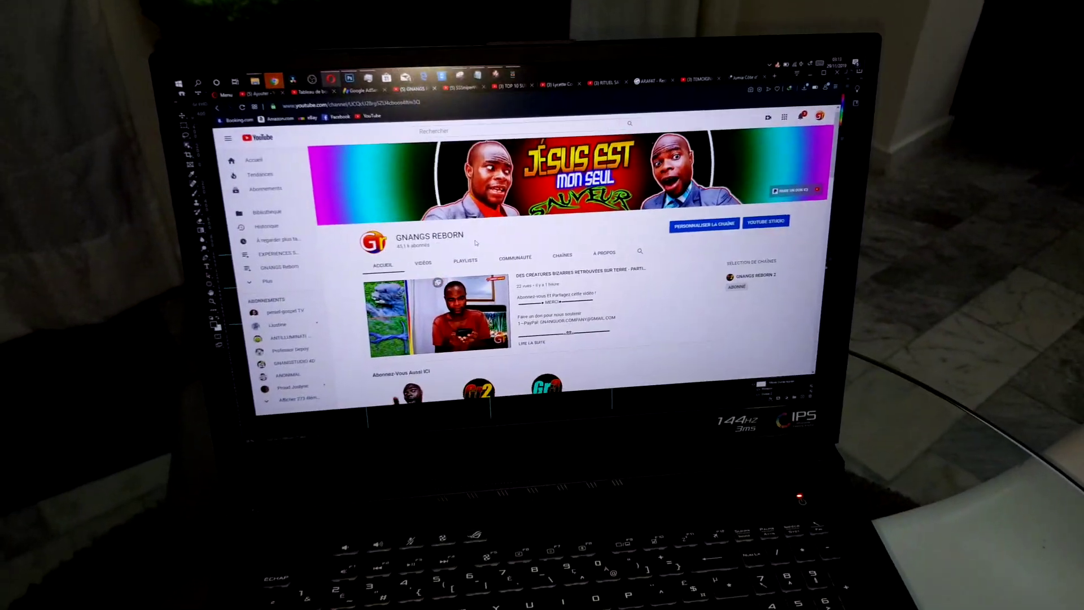
{"action": "scroll", "coordinate": [476, 243], "scroll_direction": "down", "scroll_amount": 3}
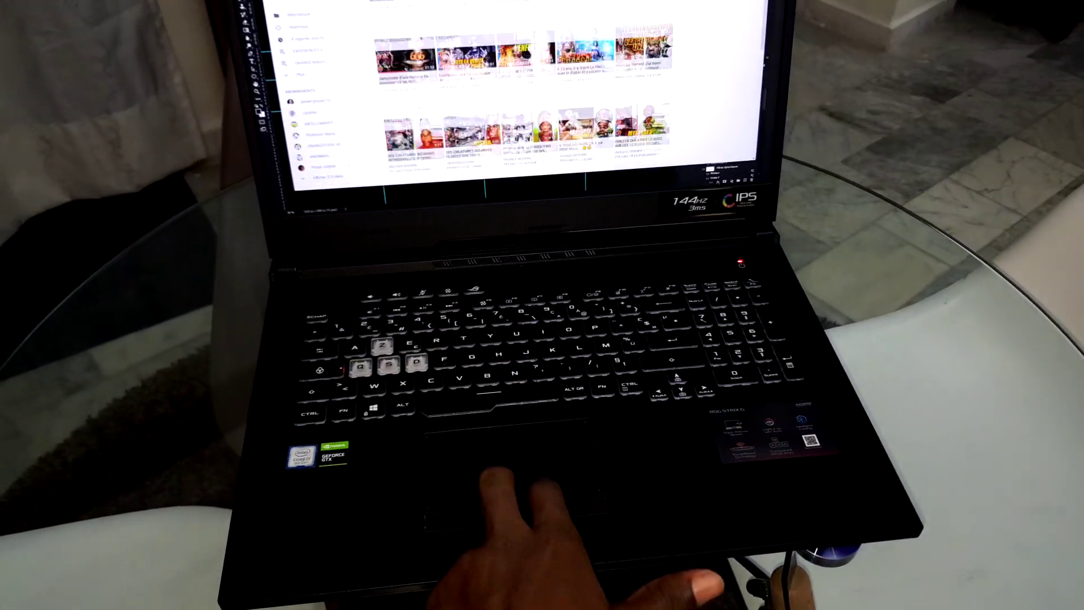
- Go back to the channel's home page, then show the desktop with Win+D
{"action": "left_click", "coordinate": [525, 127]}
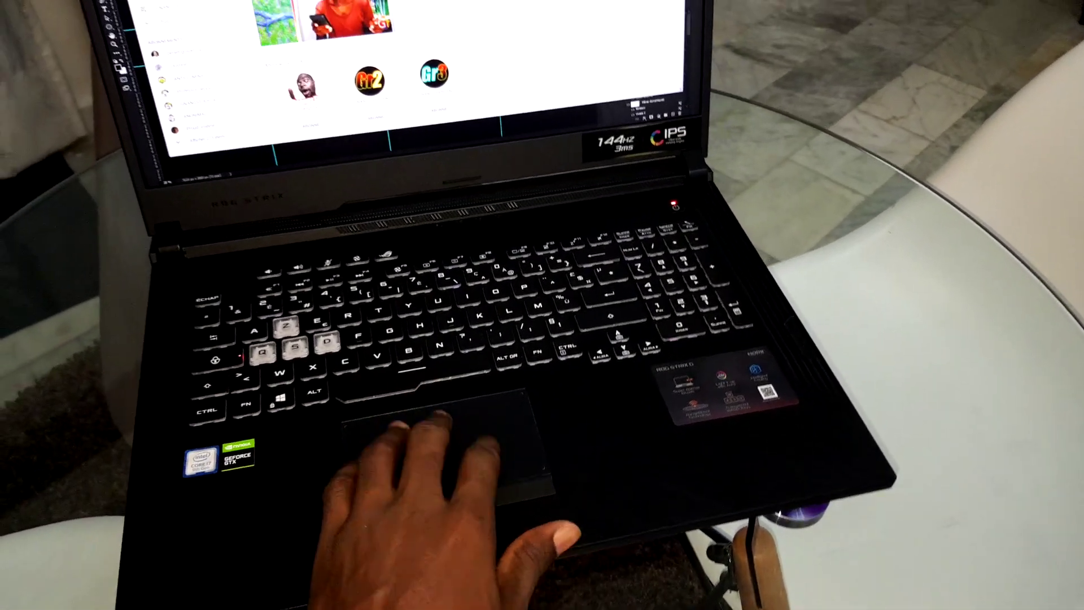
{"action": "key", "text": "super+d"}
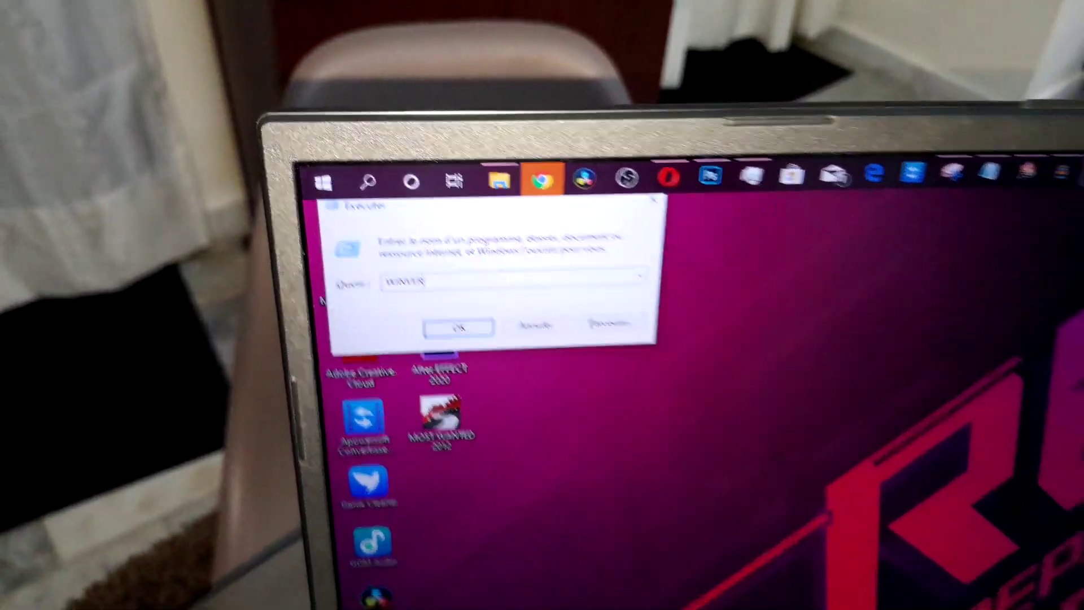
{"action": "key", "text": "Return"}
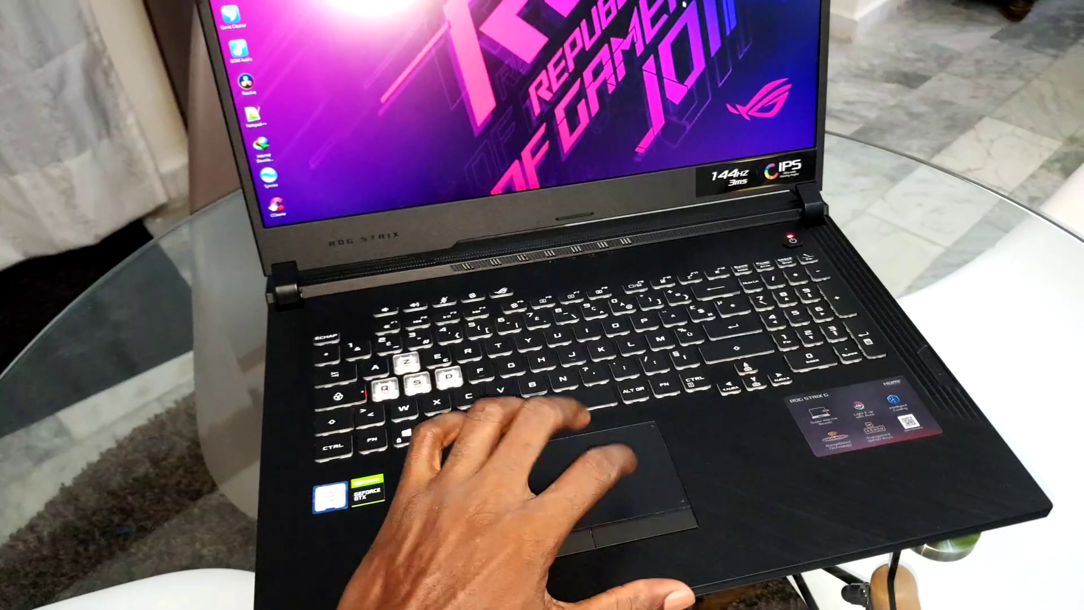
{"action": "right_click", "coordinate": [652, 8]}
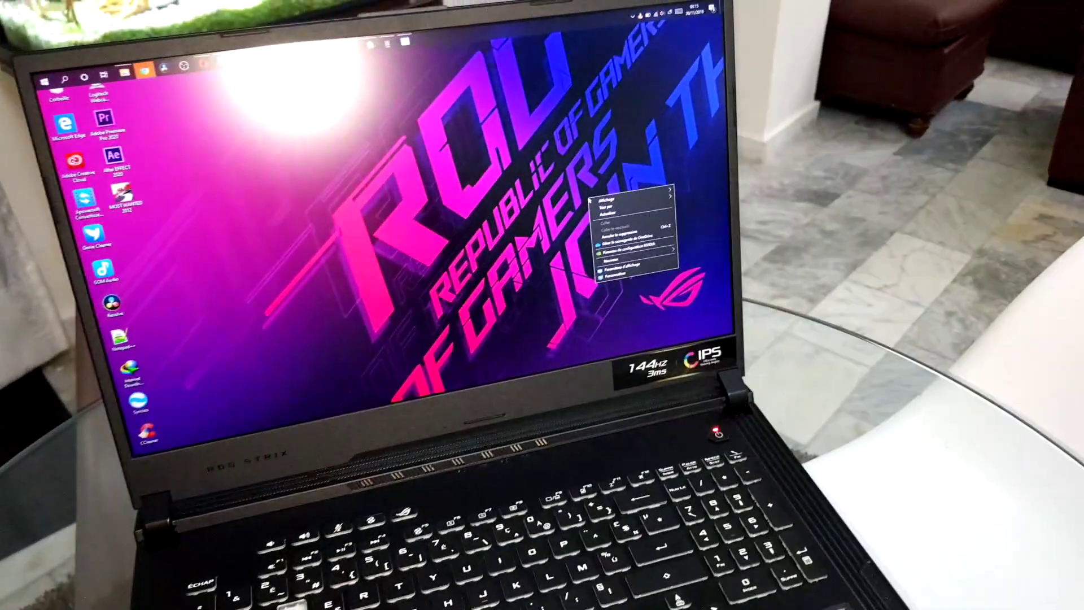